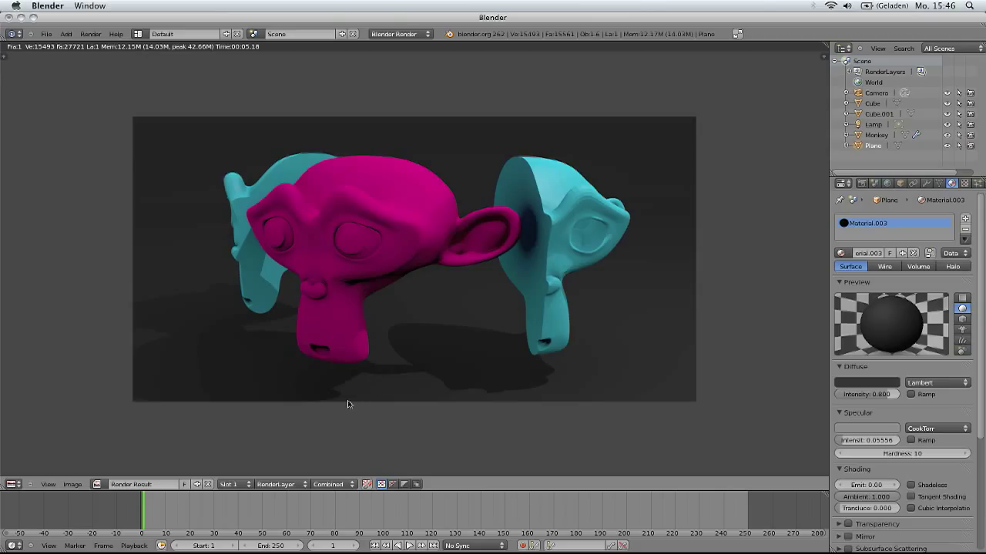
Replace the rendered monkey scene with a fresh default startup scene via File > New
left_click(46, 35)
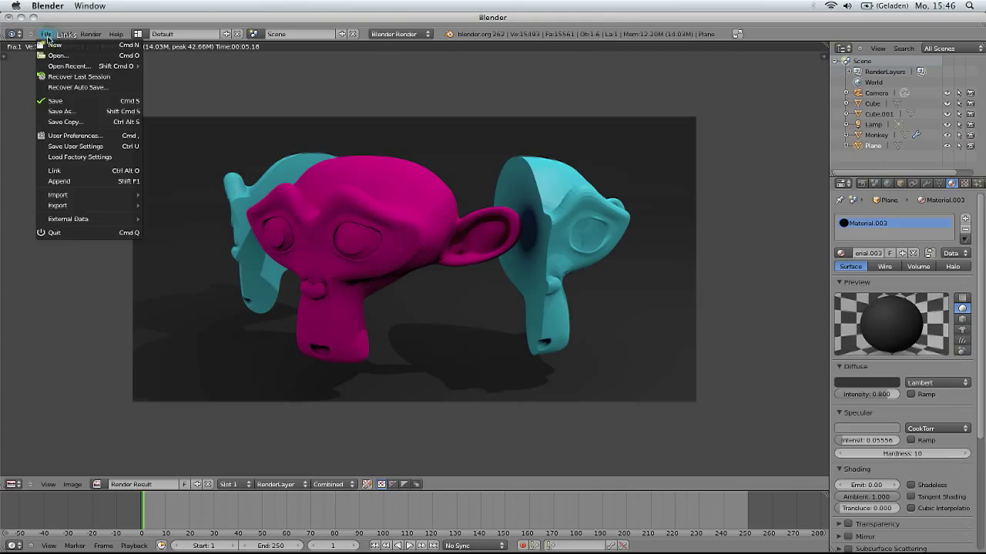
left_click(51, 45)
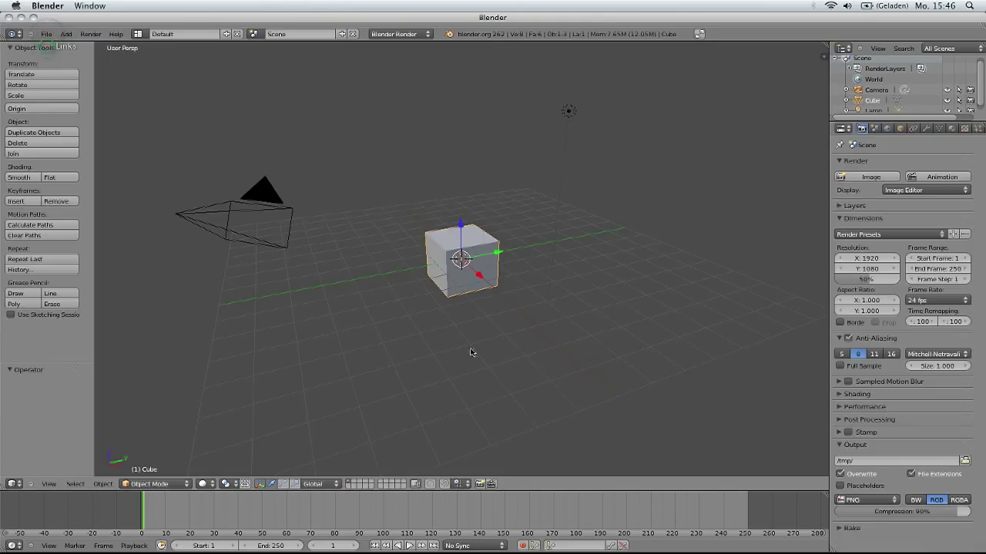
Add a Monkey head mesh rotated 90° about the X axis
key("shift+a")
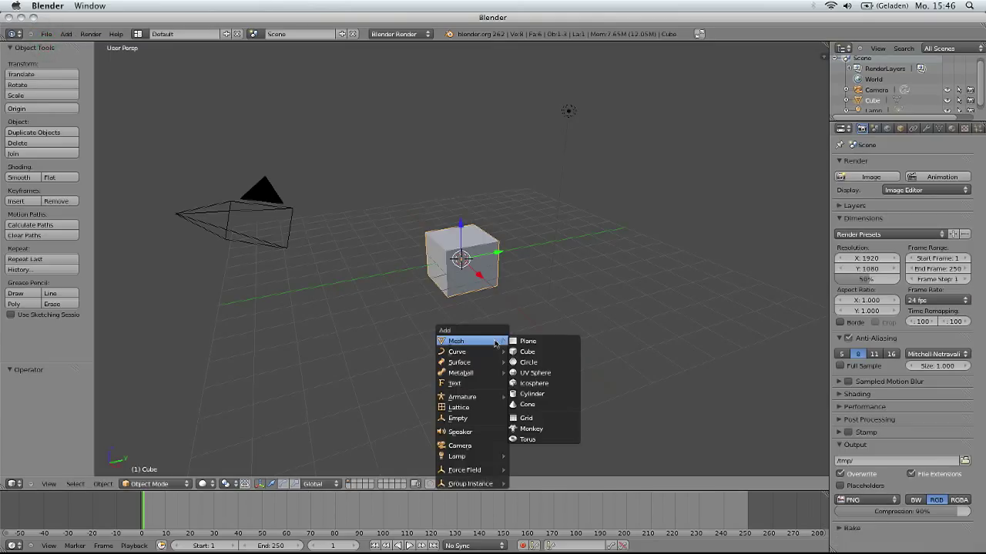
left_click(533, 429)
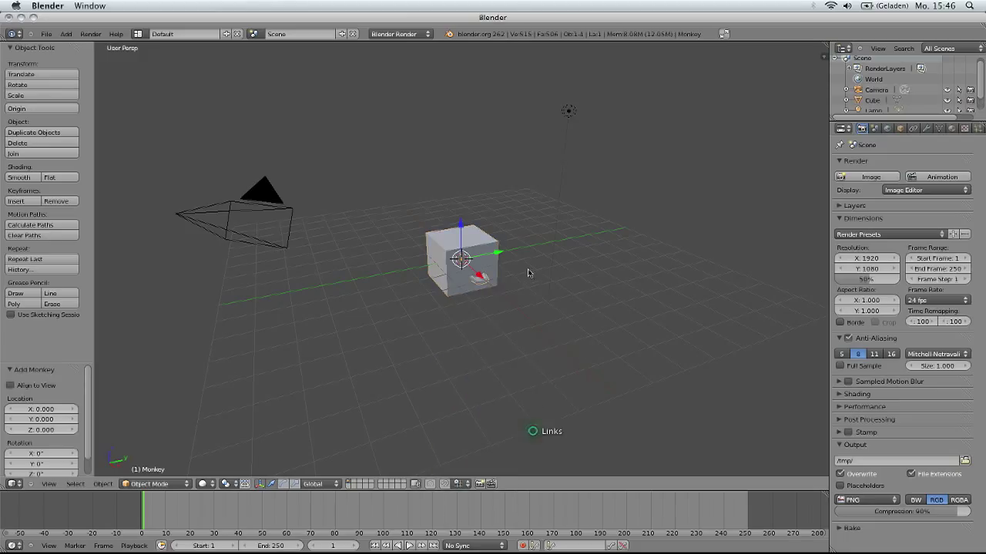
type("rx")
type("90")
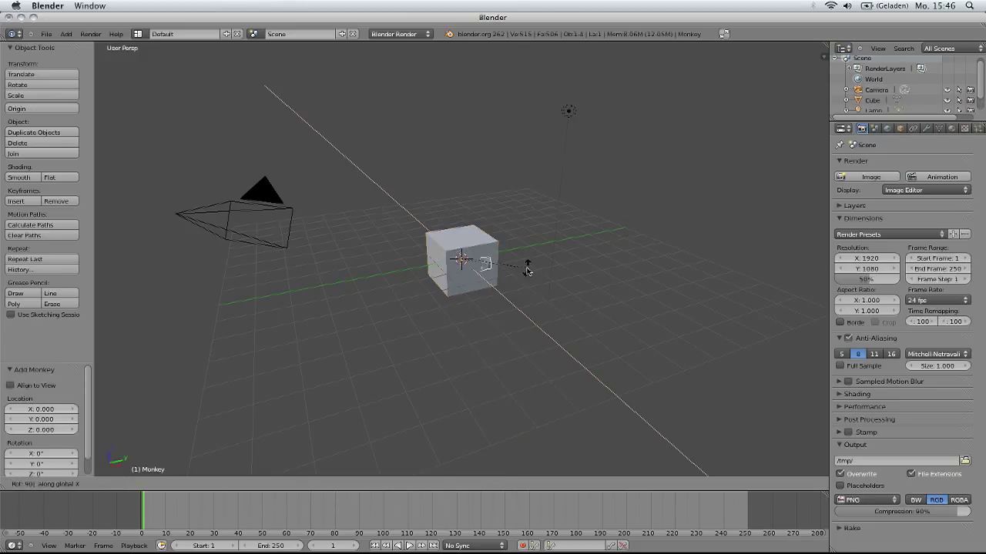
key("Return")
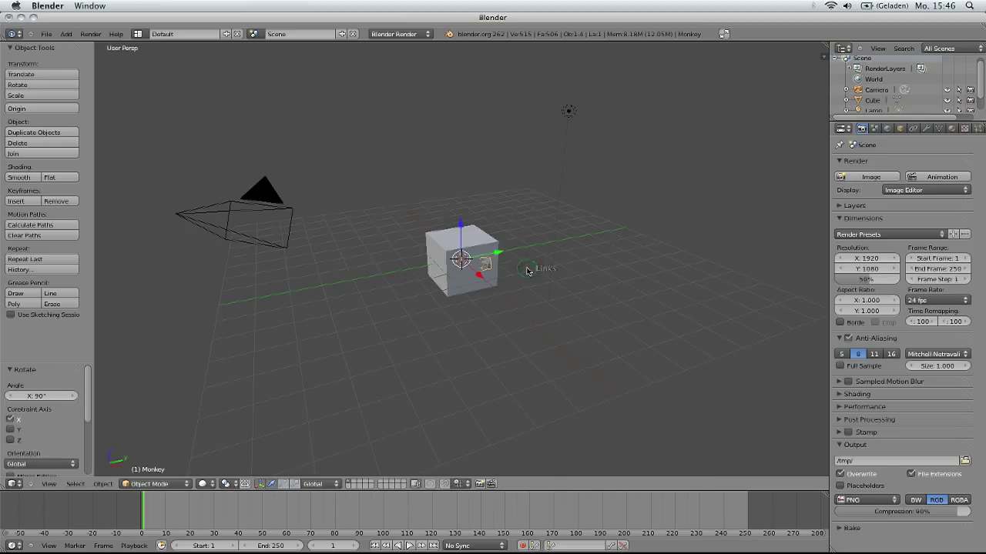
Switch to wireframe display in an orthographic front view, zoomed in on the Monkey
key("z")
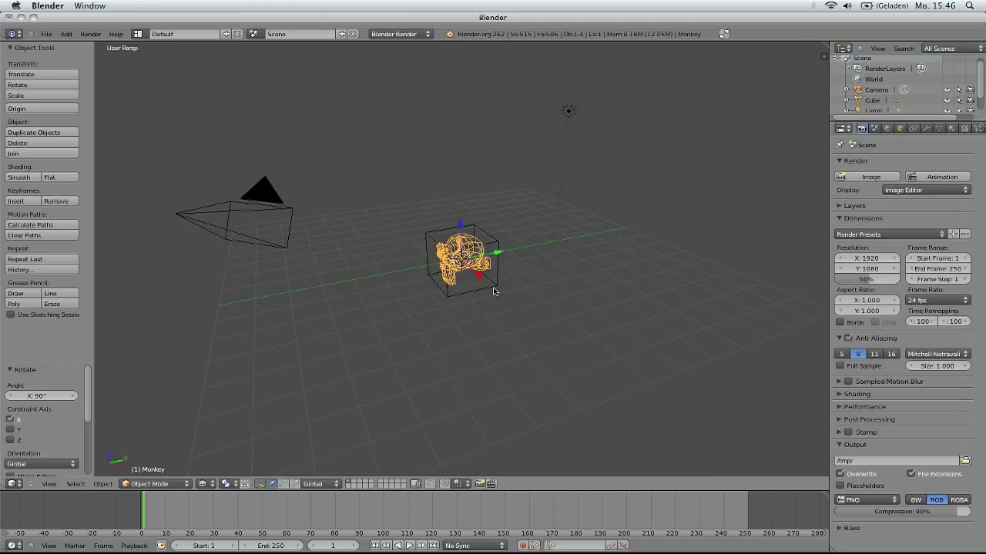
key("KP_1")
key("KP_5")
scroll(495, 279, "up", 2)
scroll(495, 279, "up", 3)
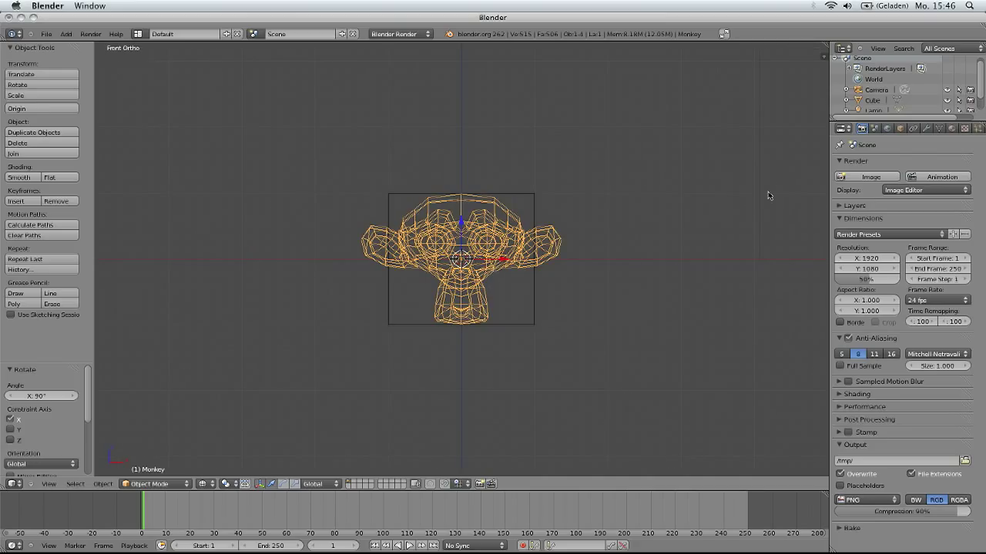
left_click(926, 128)
Give the Monkey a Subdivision Surface modifier with view level 2 and Optimal Display
left_click(904, 177)
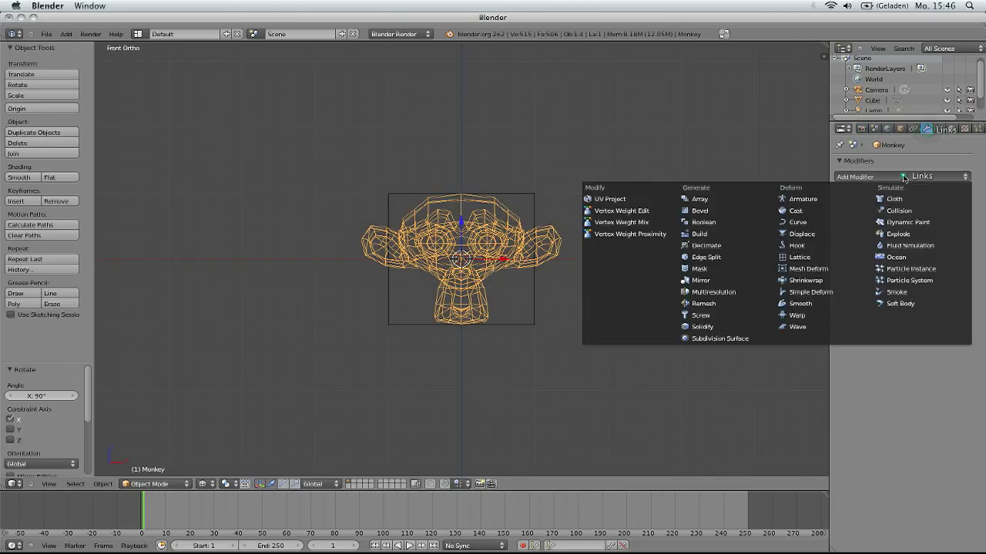
left_click(722, 339)
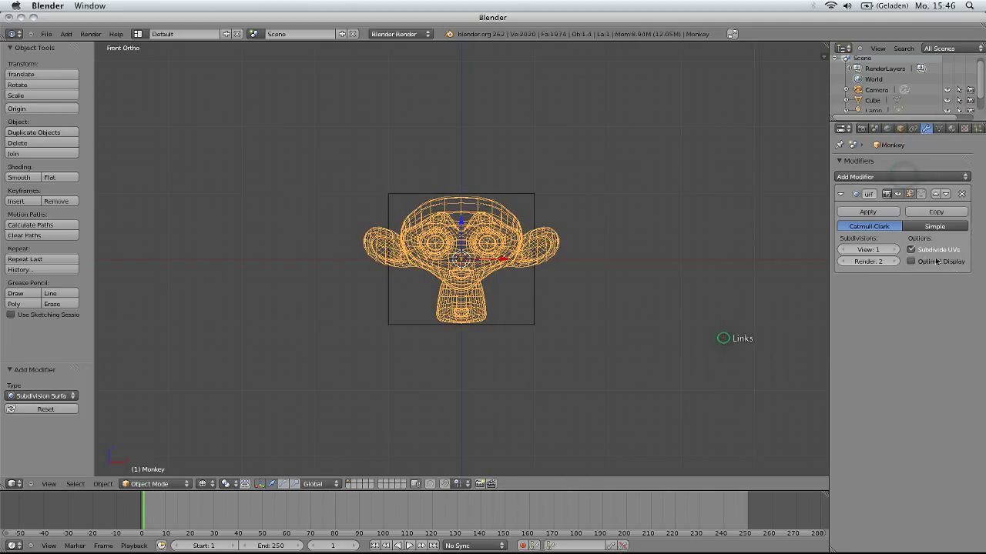
left_click(894, 249)
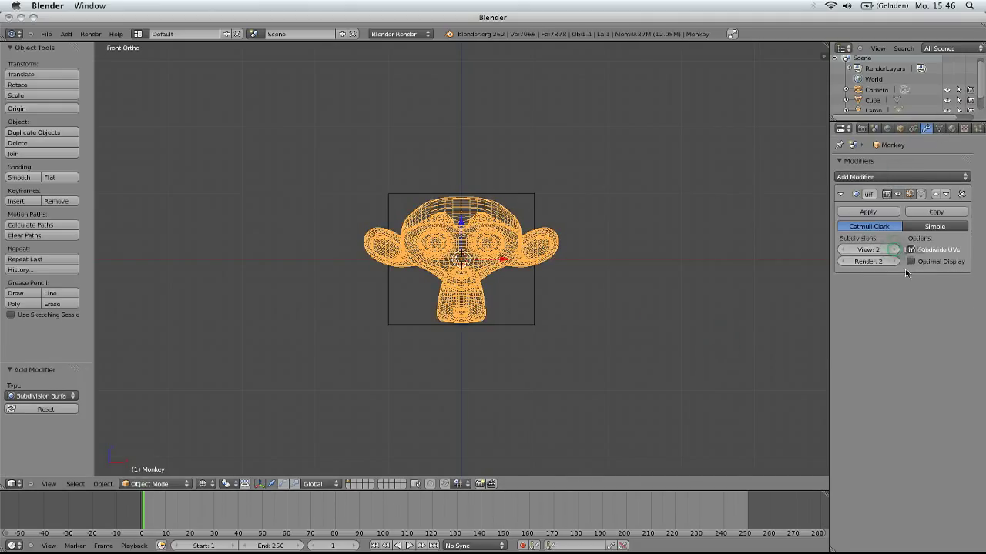
left_click(911, 262)
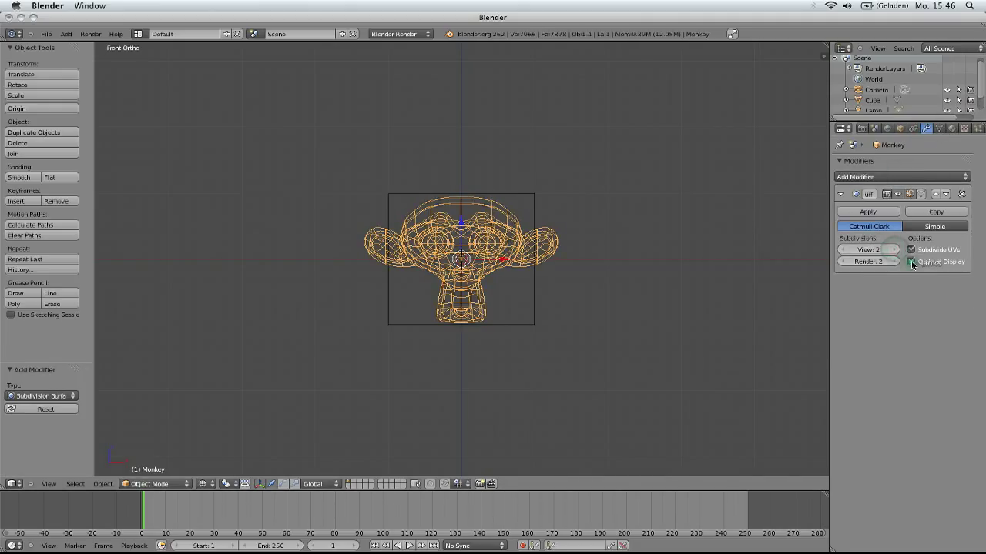
right_click(509, 195)
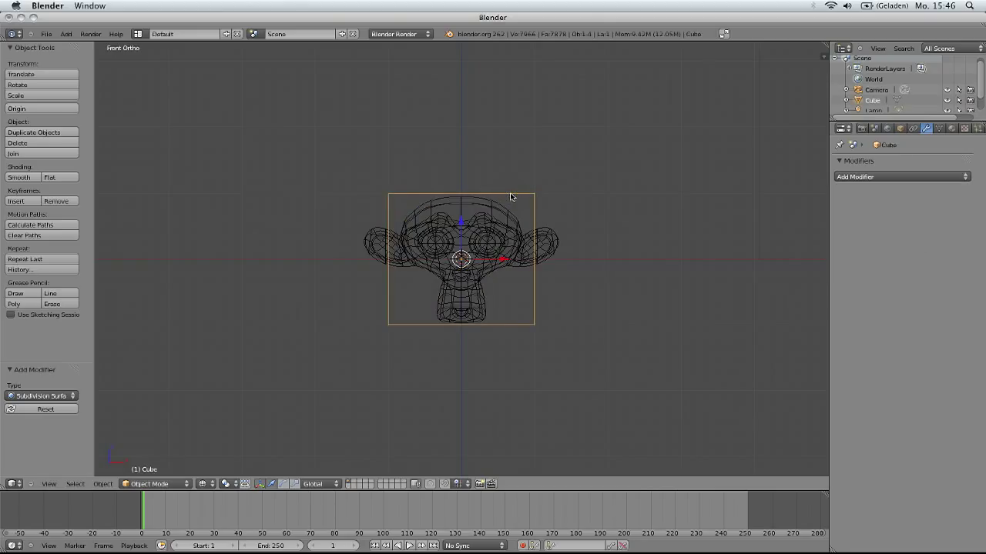
Scale the cube by 2 and move it to X -2
key("s")
key("2")
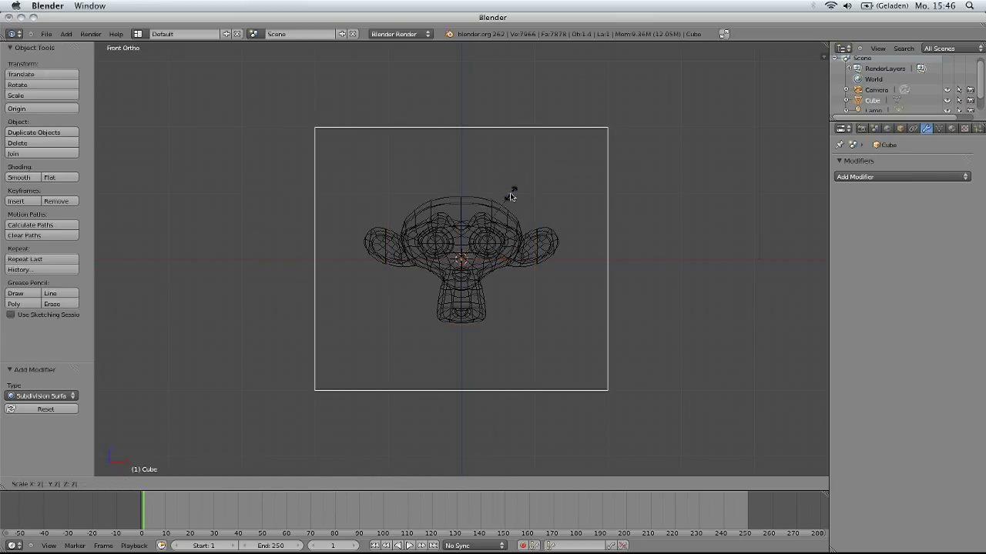
key("Return")
left_click(504, 262)
left_click_drag(504, 262, 356, 246)
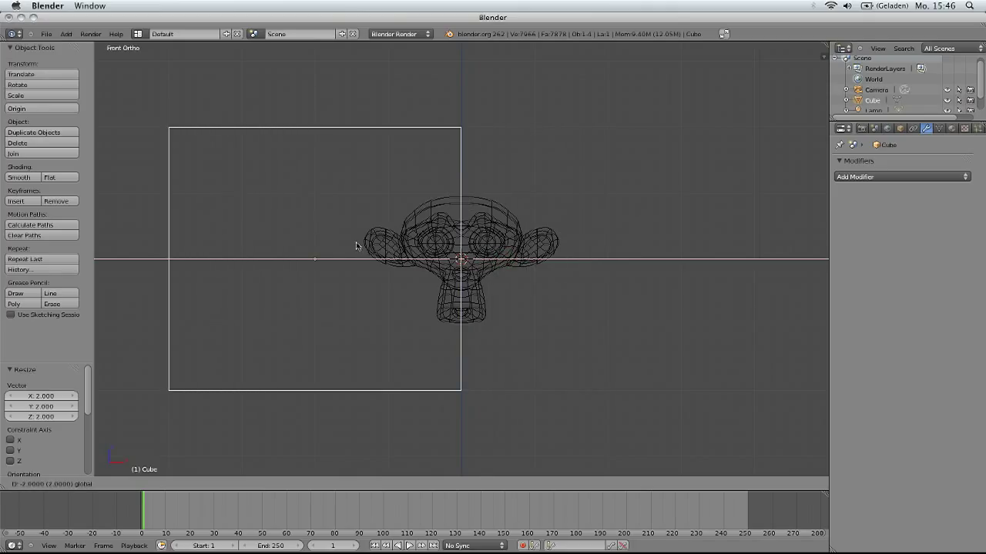
left_click(356, 245)
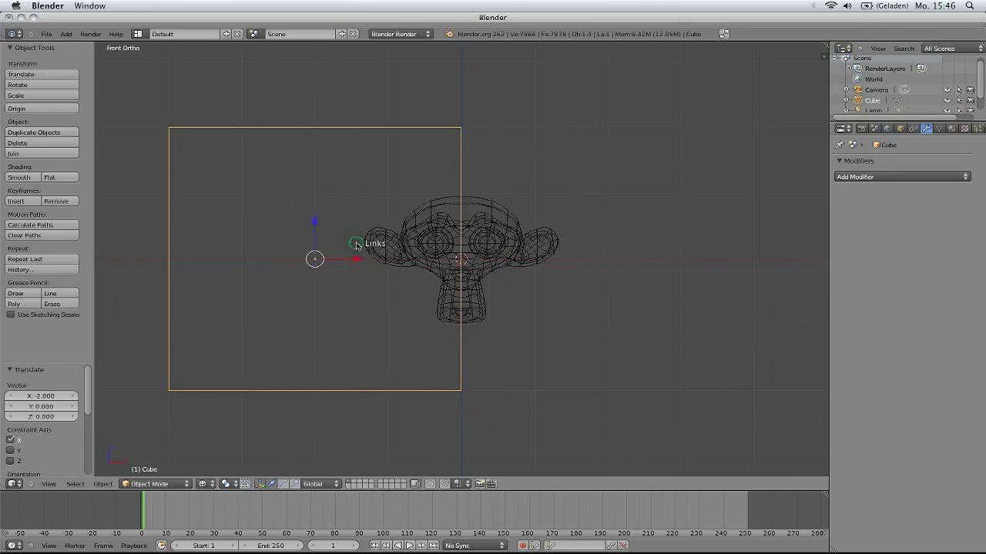
Duplicate the cube as Cube.001, offset 4 units to the right along X
key("shift+d")
key("x")
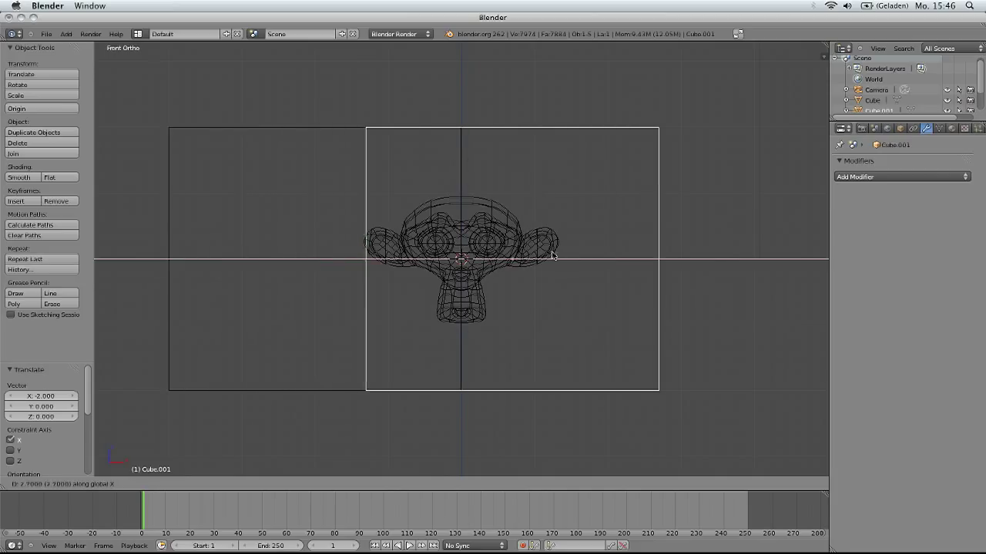
left_click(648, 256)
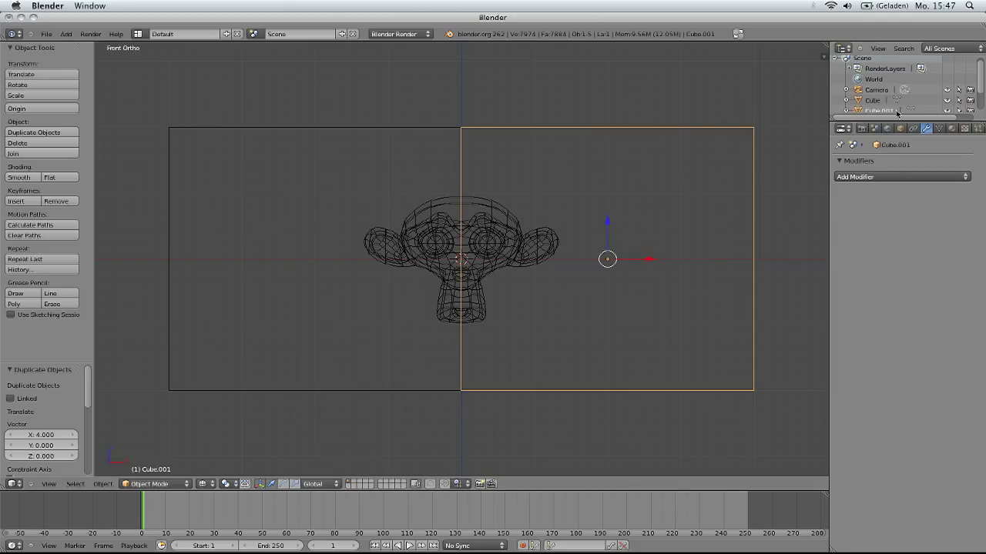
Rename Cube.001 to linke_Seite
left_click(899, 128)
left_click(873, 165)
key("BackSpace")
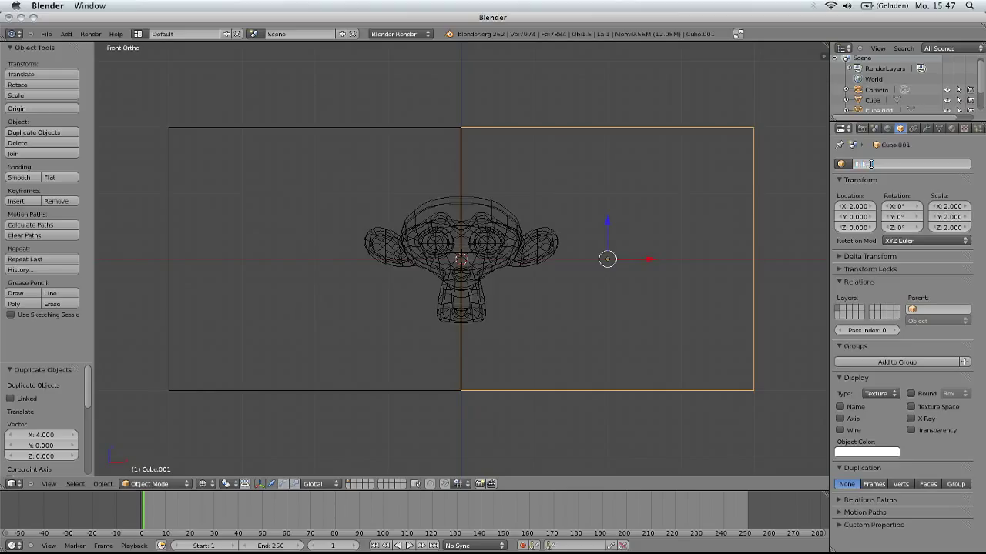
key("Return")
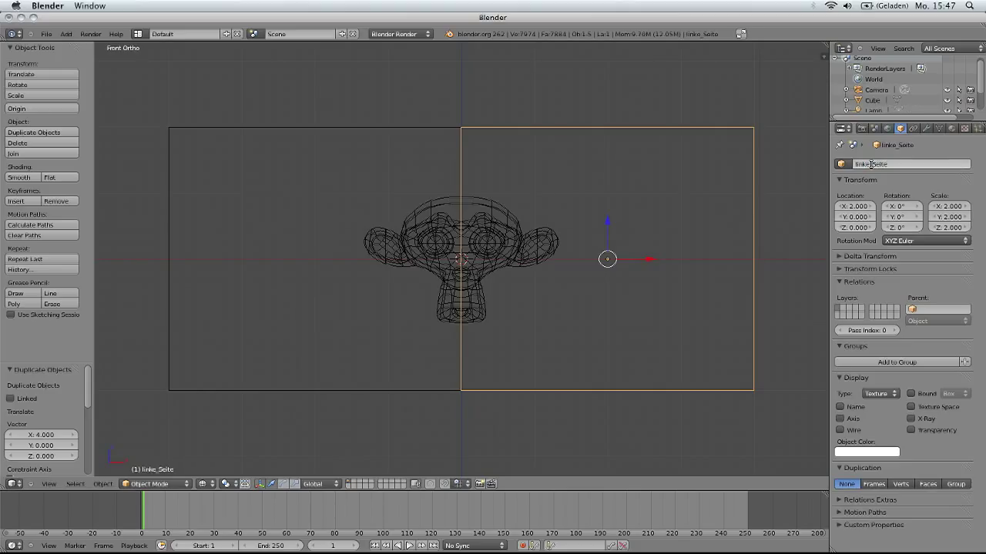
Rename the original Cube to rechte_Seite
left_click(861, 101)
left_click(862, 164)
key("BackSpace")
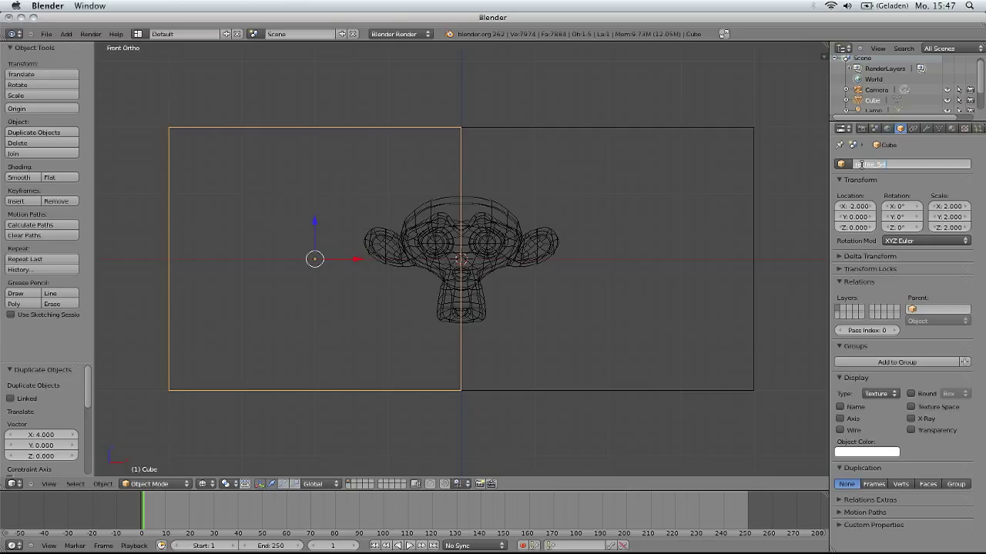
key("Return")
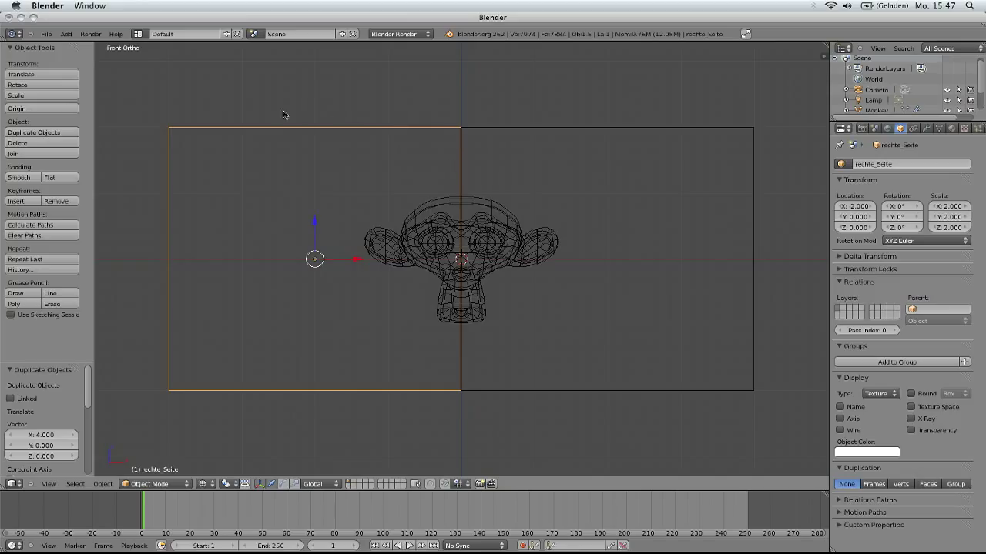
left_click(926, 128)
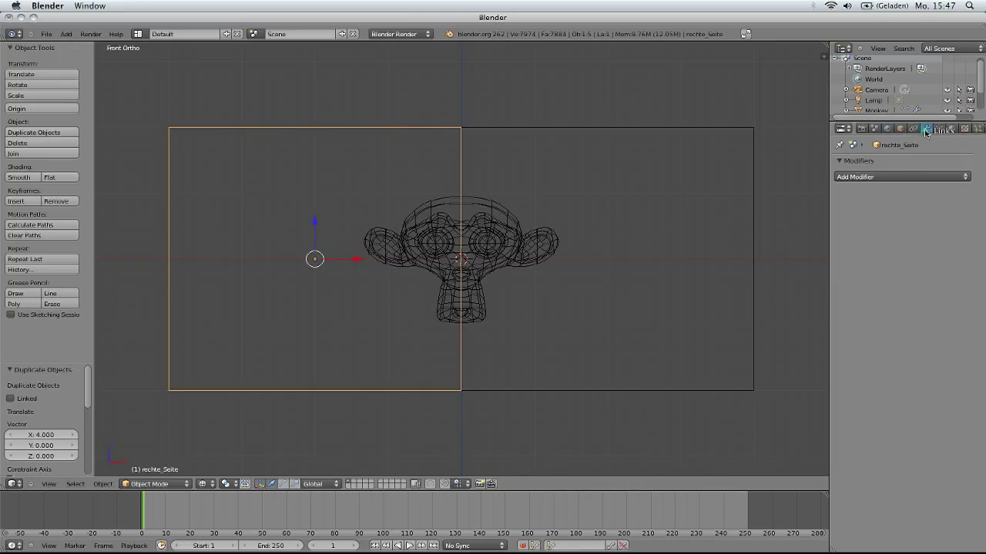
Add a Boolean Intersect modifier to rechte_Seite using the Monkey as its object
left_click(880, 179)
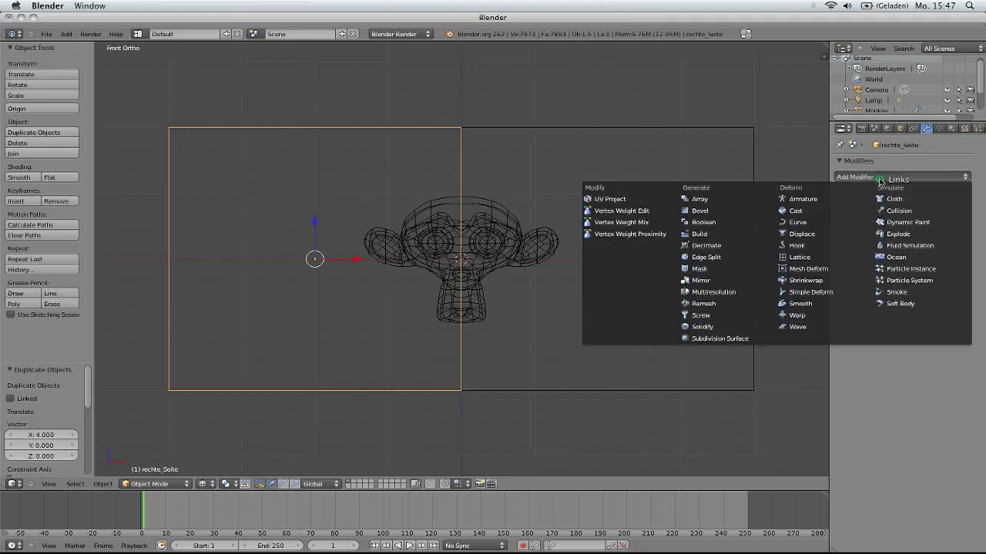
left_click(706, 224)
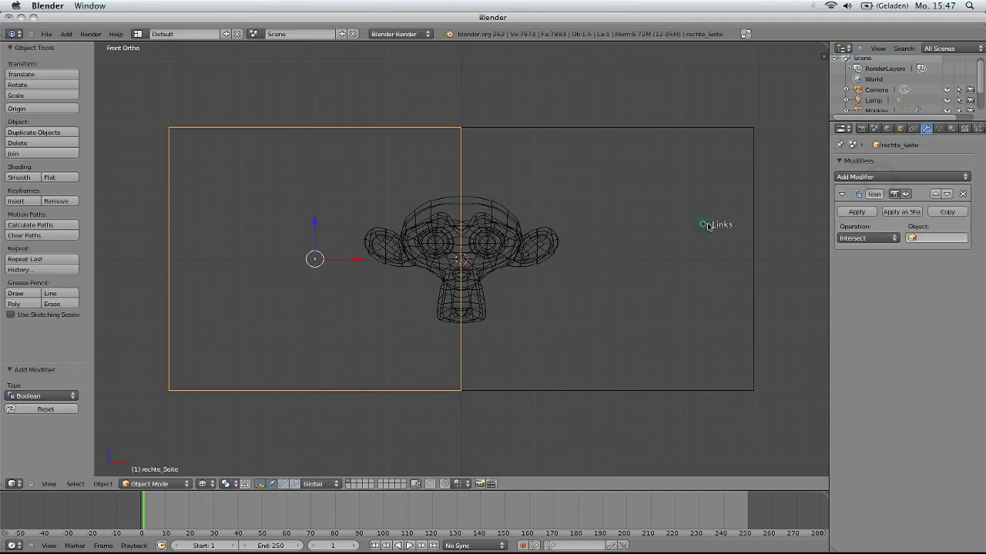
left_click(927, 238)
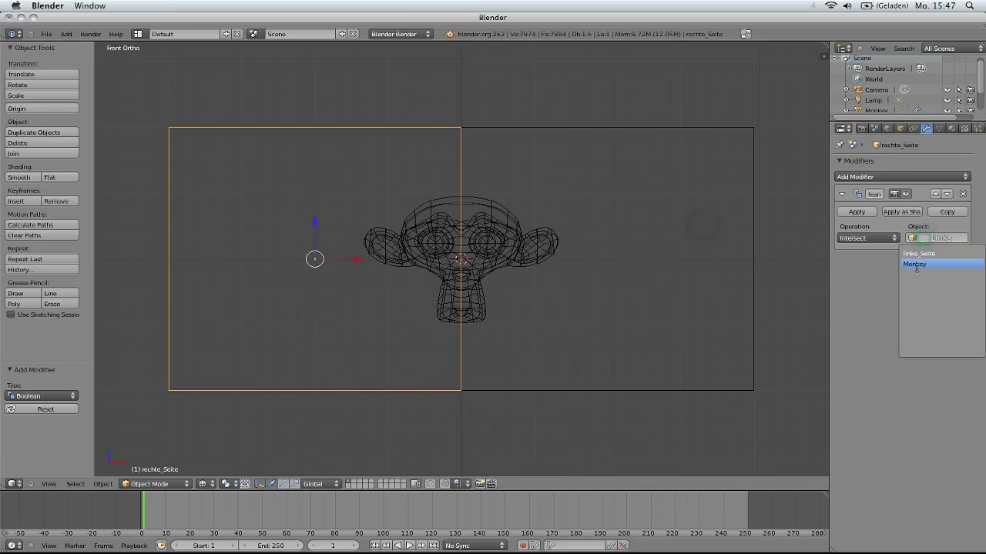
left_click(917, 267)
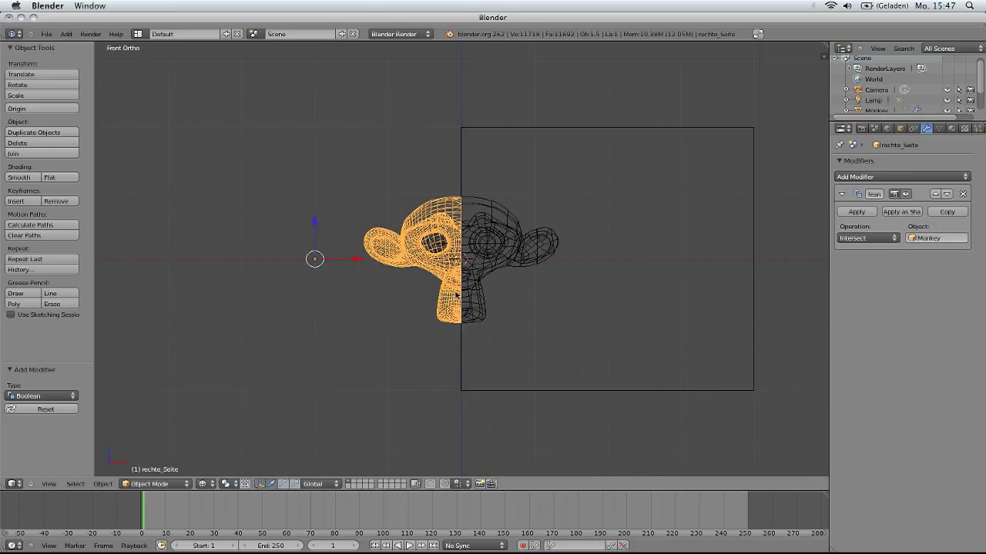
right_click(549, 129)
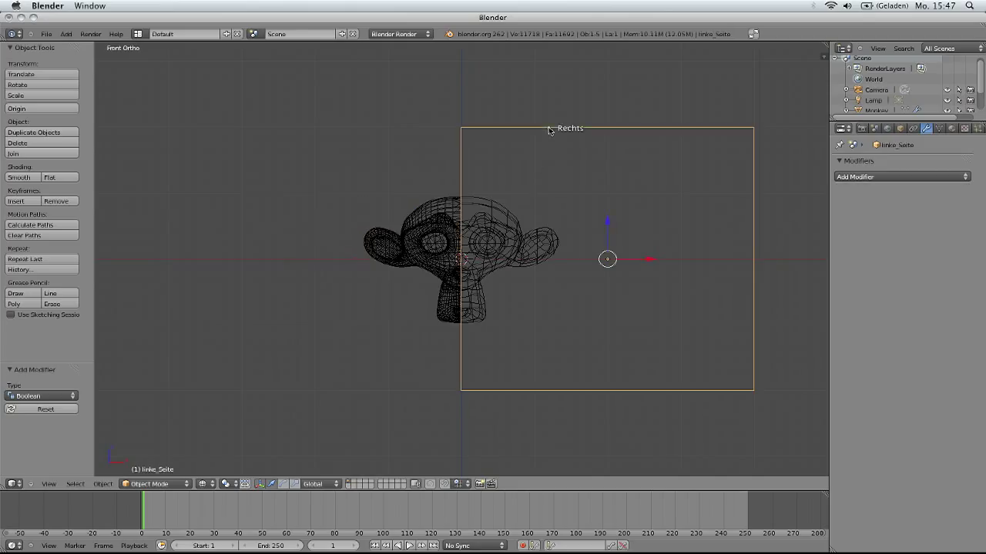
Add a Boolean Intersect with the Monkey to linke_Seite and apply it
left_click(895, 179)
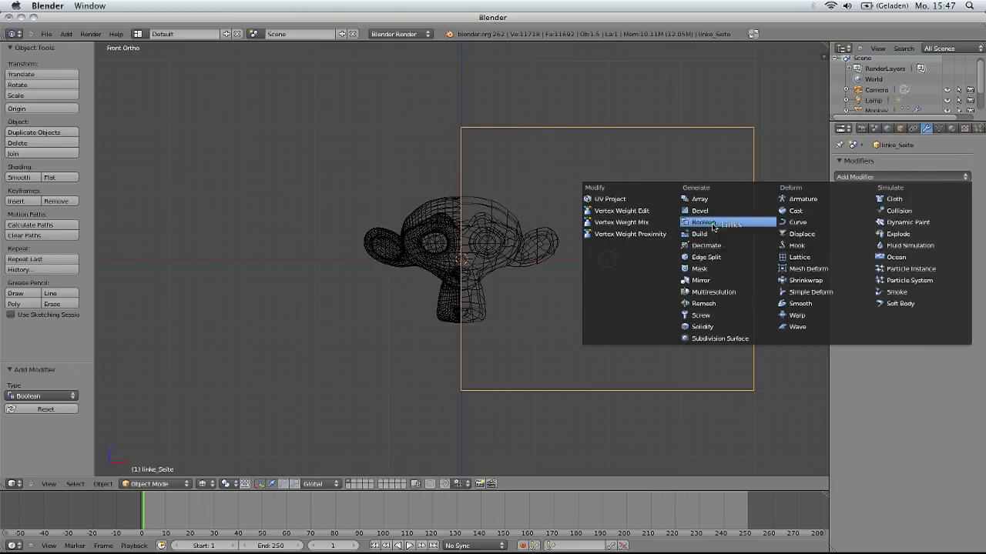
left_click(713, 225)
left_click(929, 238)
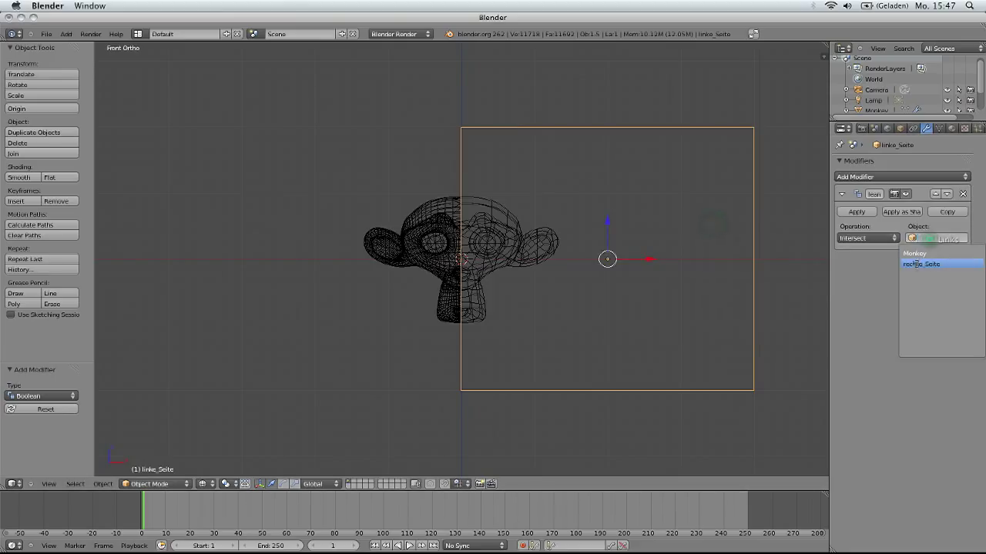
left_click(918, 254)
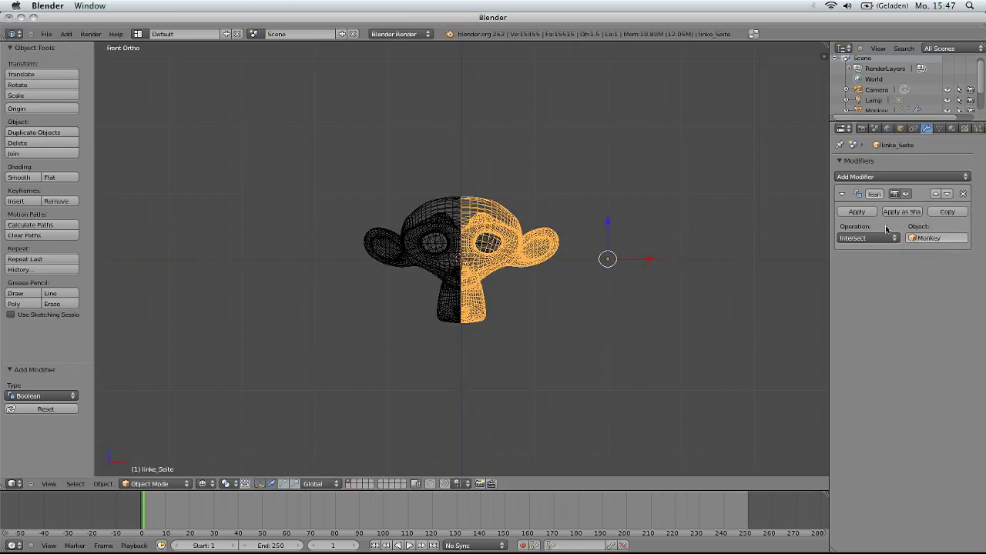
left_click(853, 213)
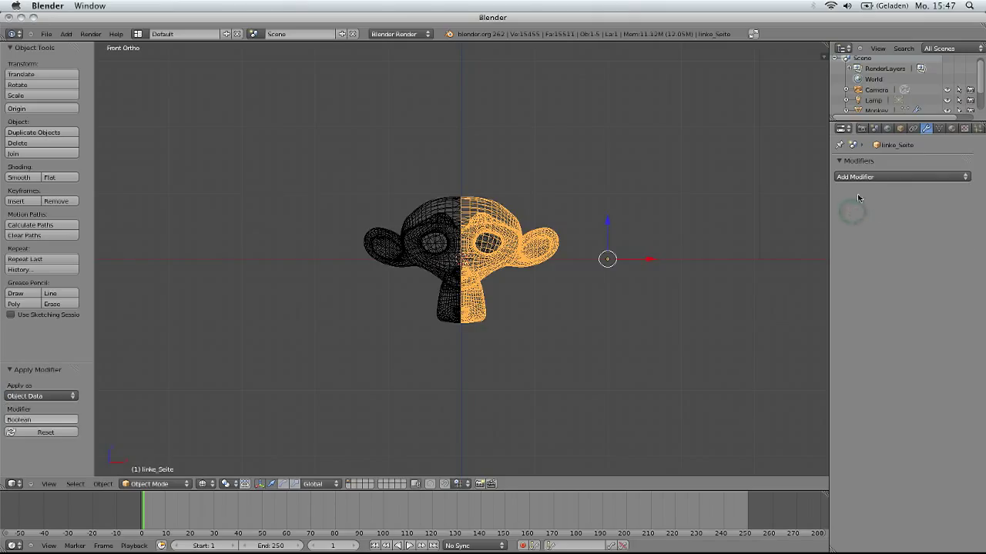
Apply rechte_Seite's Boolean modifier as well
scroll(871, 103, "down", 2)
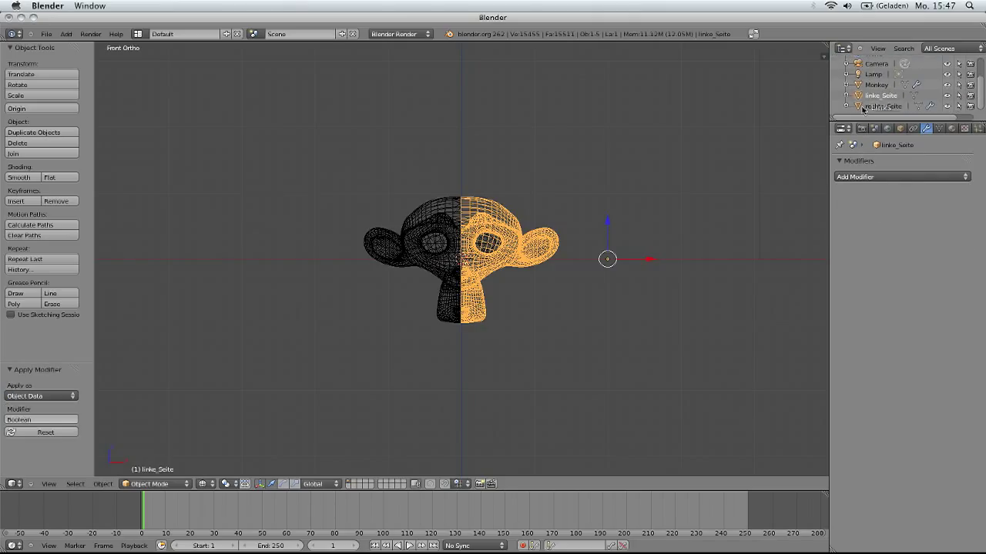
left_click(863, 108)
left_click(864, 213)
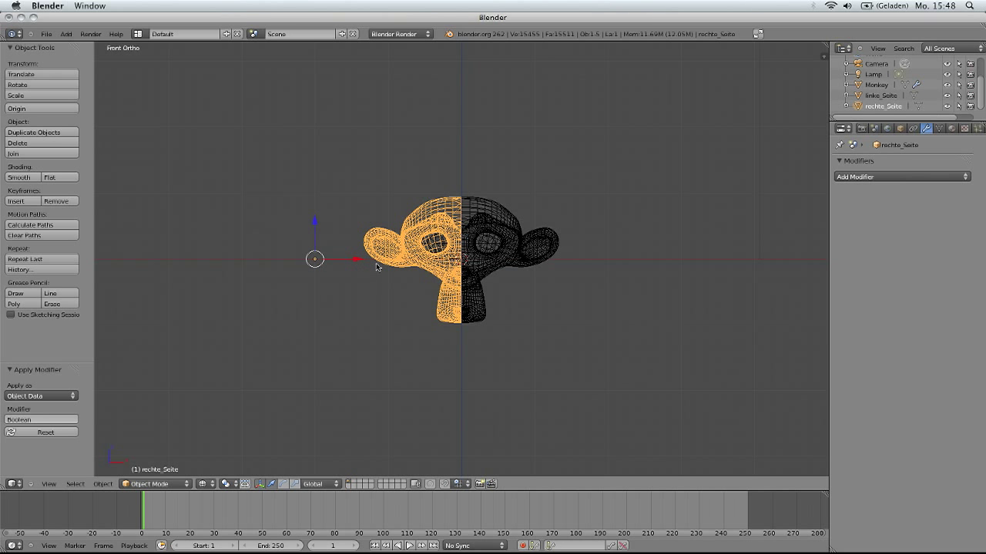
Move rechte_Seite -0.7 and linke_Seite 0.8 along X, then switch to top view
key("g")
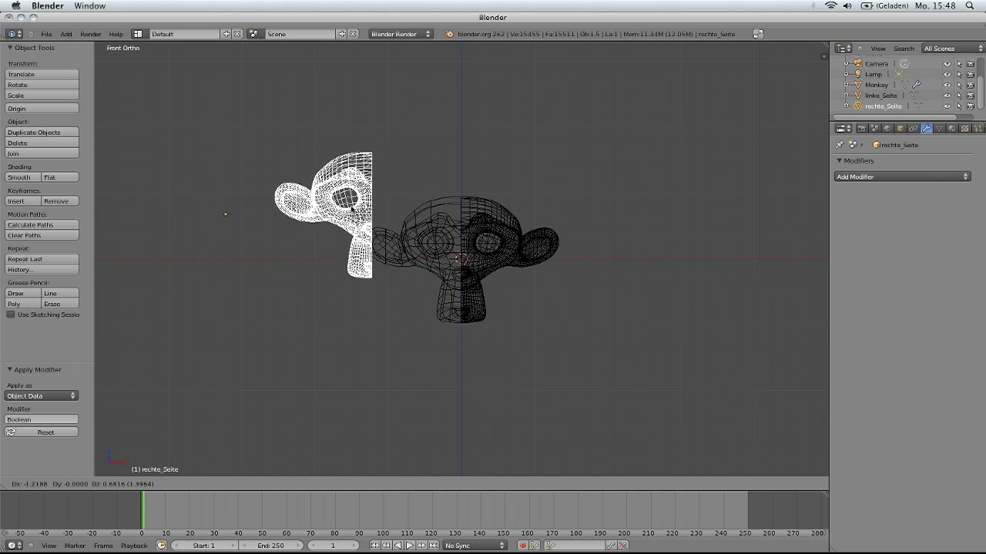
right_click(366, 259)
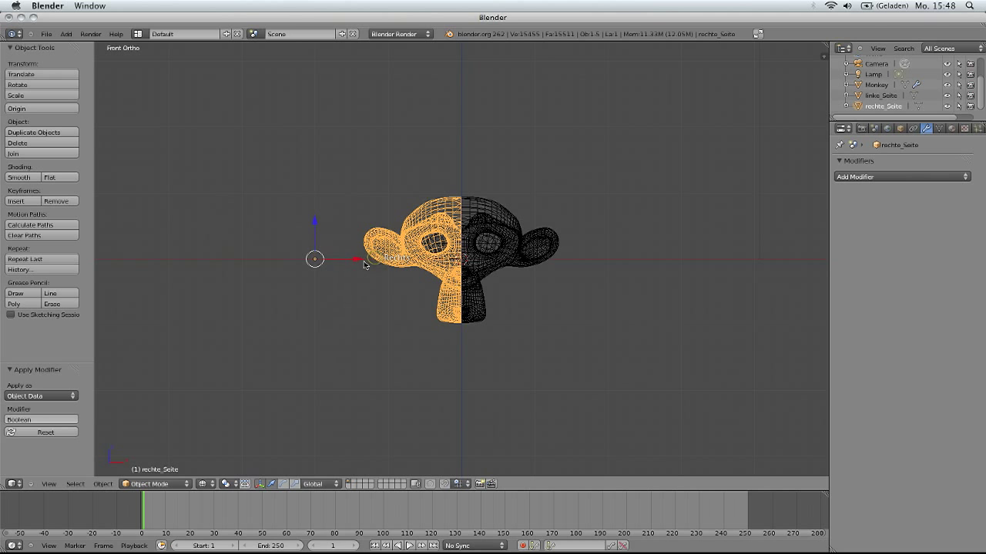
left_click_drag(358, 264, 307, 255)
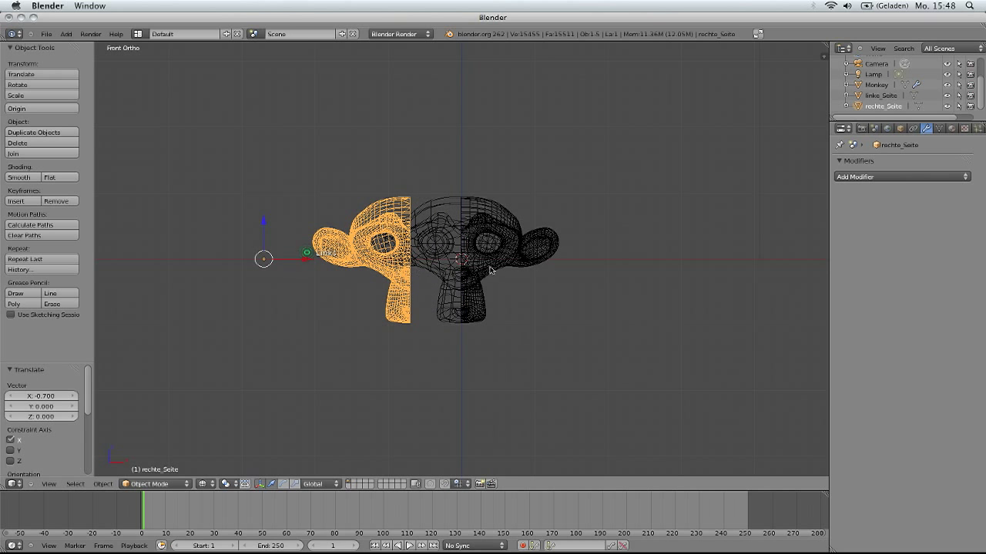
left_click(880, 94)
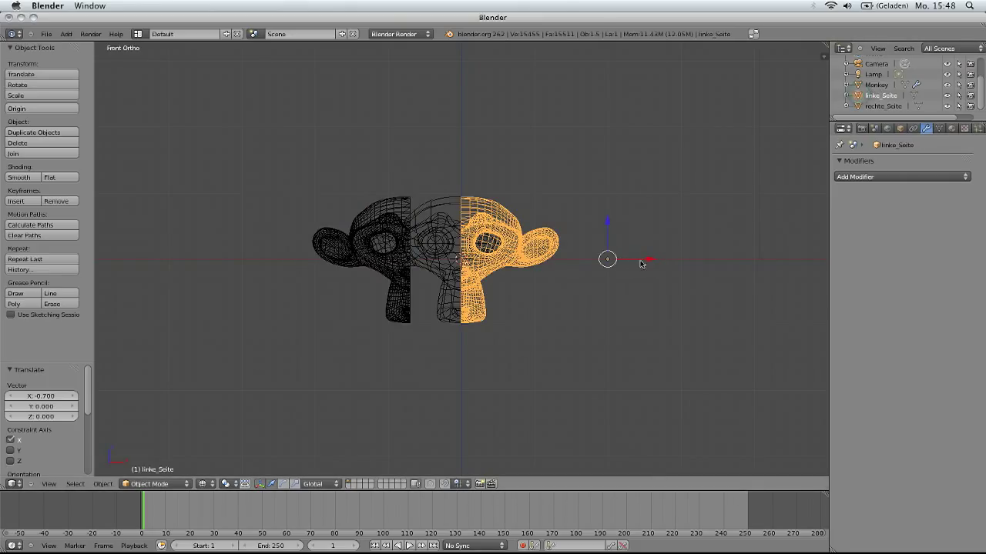
left_click_drag(649, 262, 709, 260)
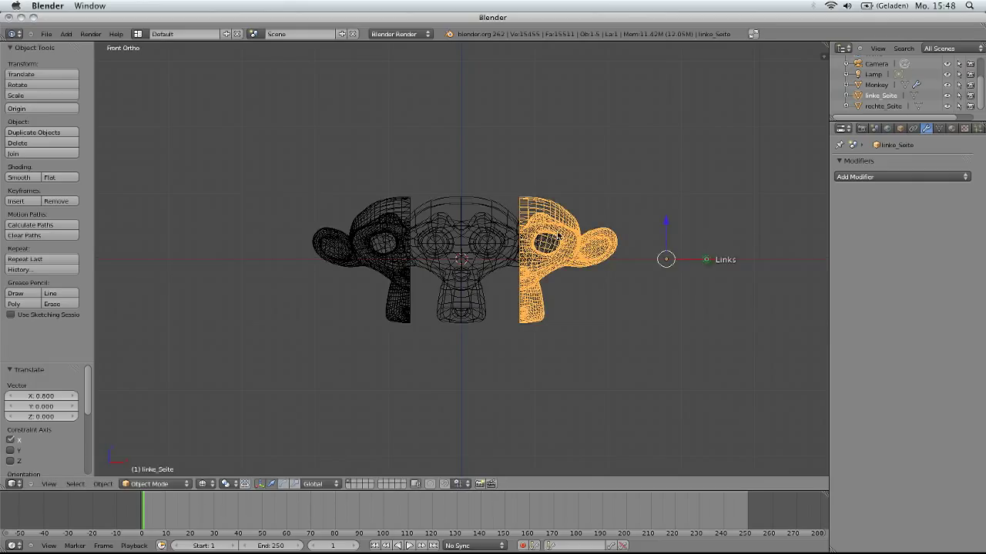
key("KP_7")
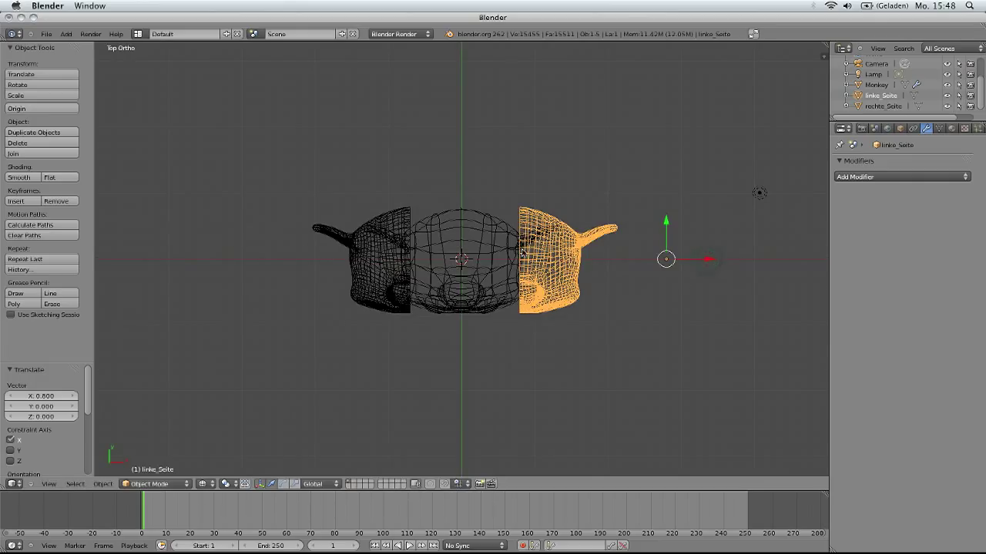
Place the 3D cursor behind the Monkey and set it as the pivot point
left_click(461, 195)
left_click(223, 484)
left_click(228, 462)
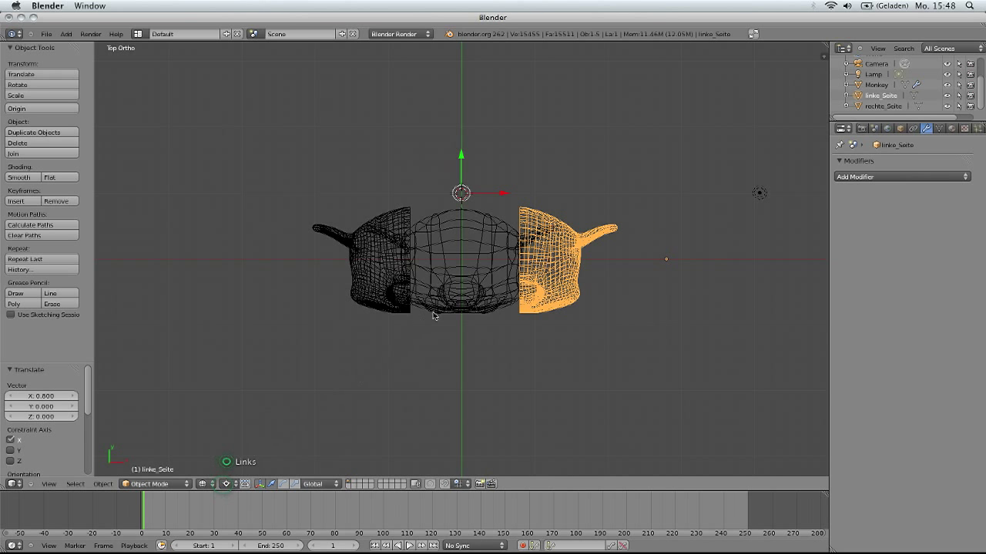
Rotate linke_Seite about -21.47° and rechte_Seite about 25.711° around the cursor, then view through the camera
key("r")
left_click(574, 252)
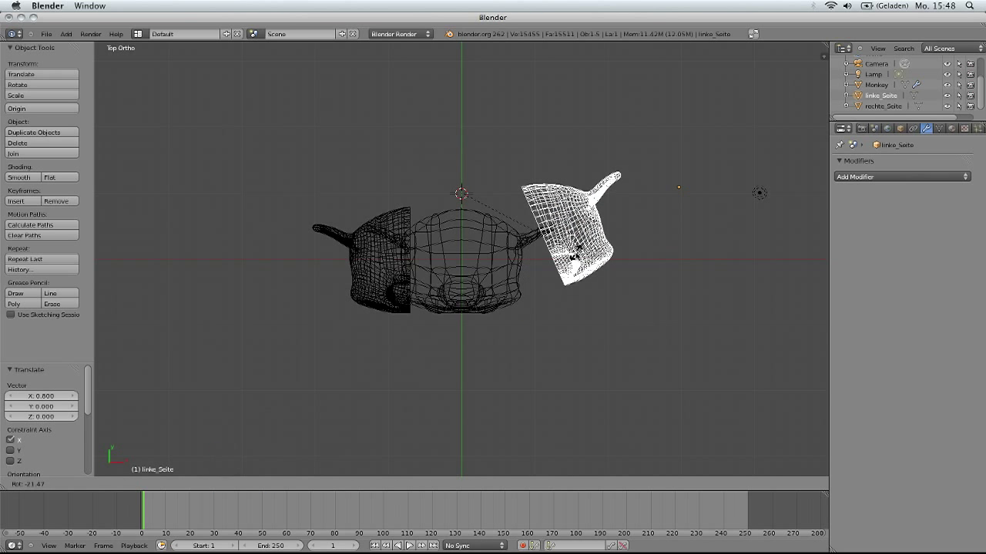
right_click(352, 249)
key("r")
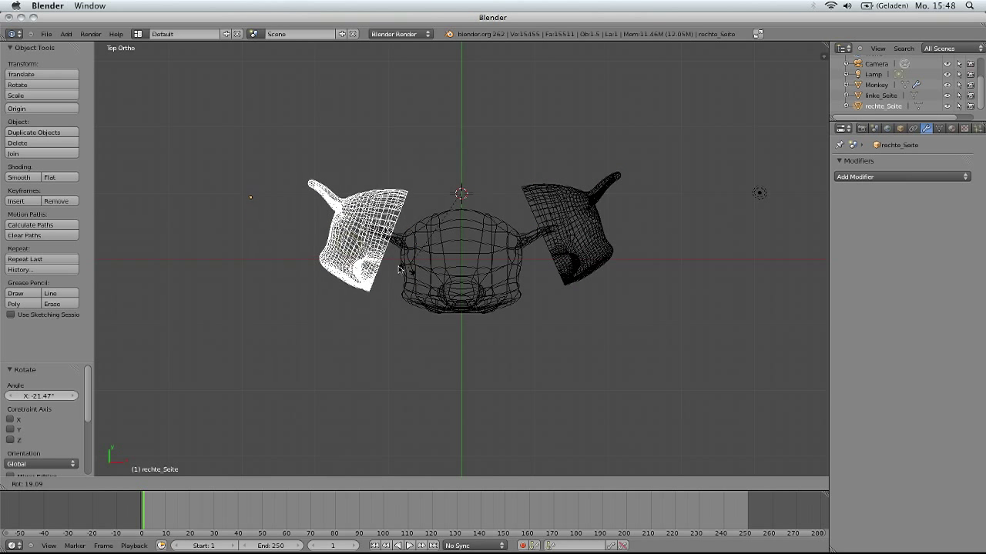
left_click(396, 267)
key("KP_0")
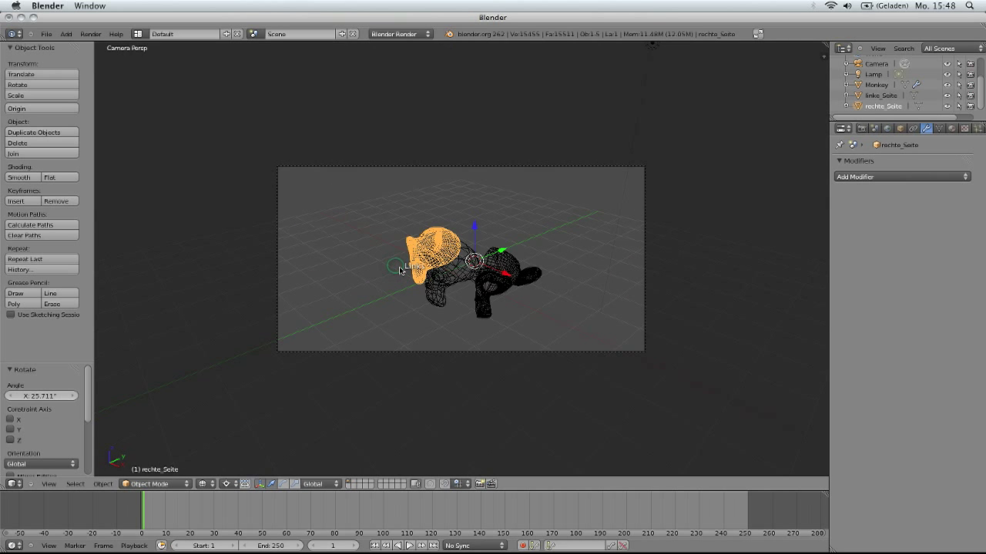
Re-aim the camera by rotating it around Z and then X to about 80°
right_click(479, 168)
scroll(462, 261, "up", 3)
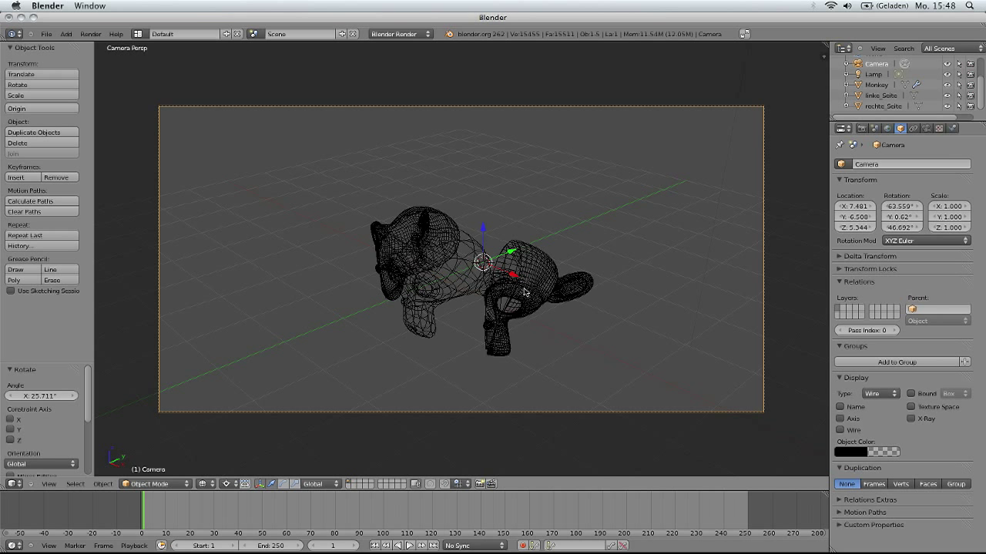
key("r")
key("z")
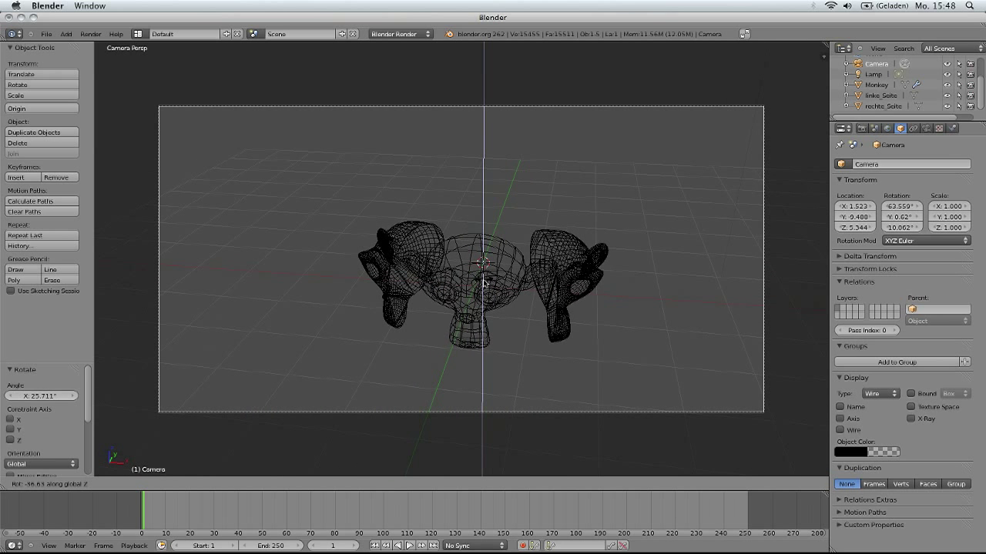
left_click(484, 282)
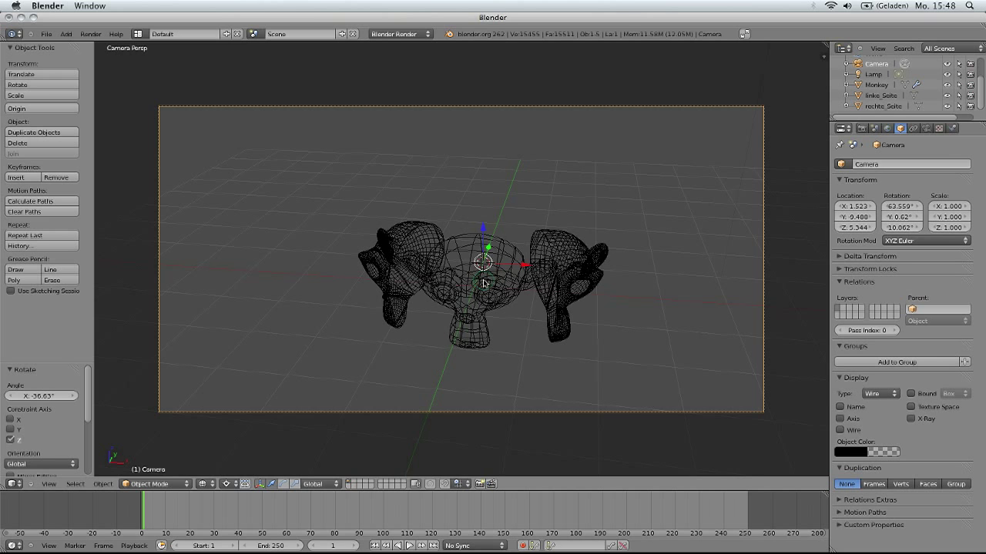
key("r")
key("x")
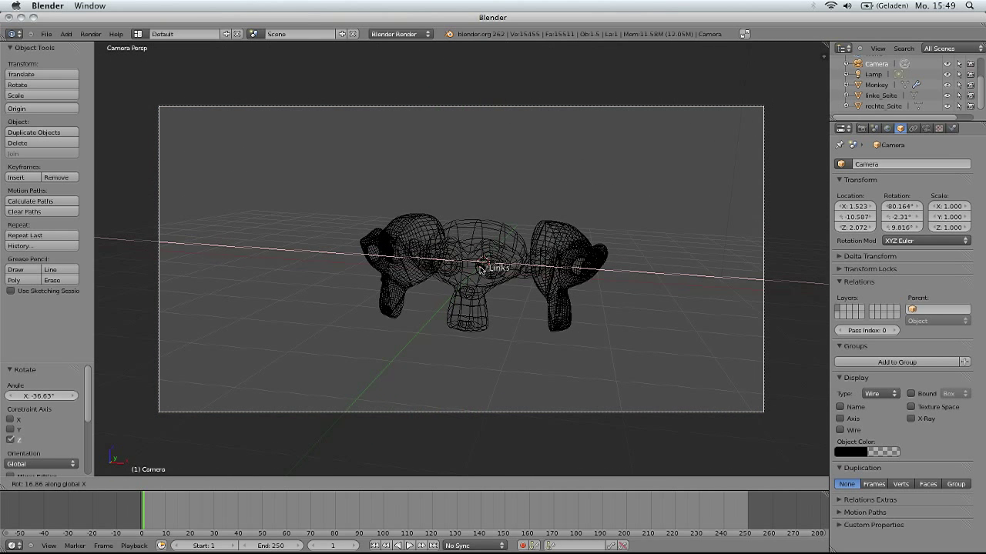
left_click(481, 267)
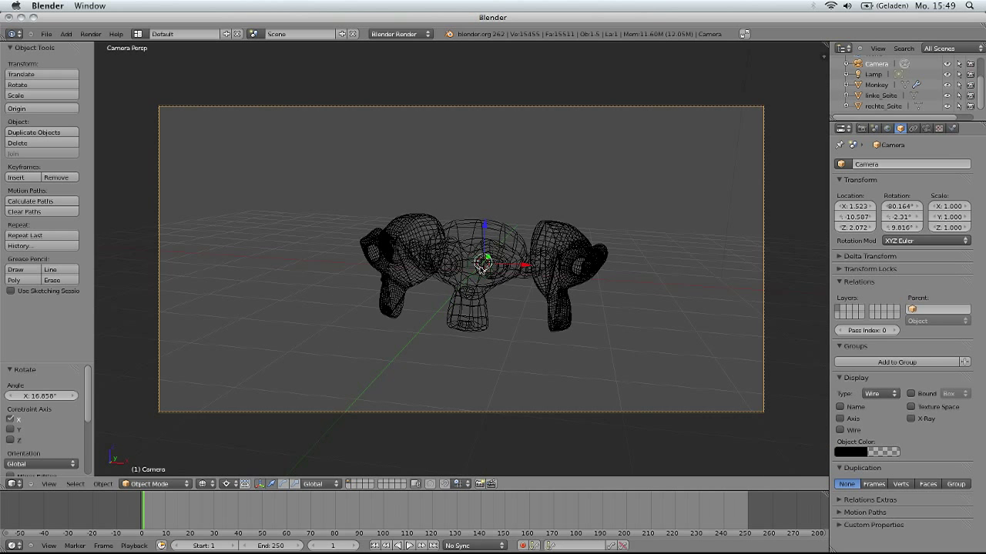
Dolly the camera closer along its view axis and render the scene
key("g")
key("z")
key("z")
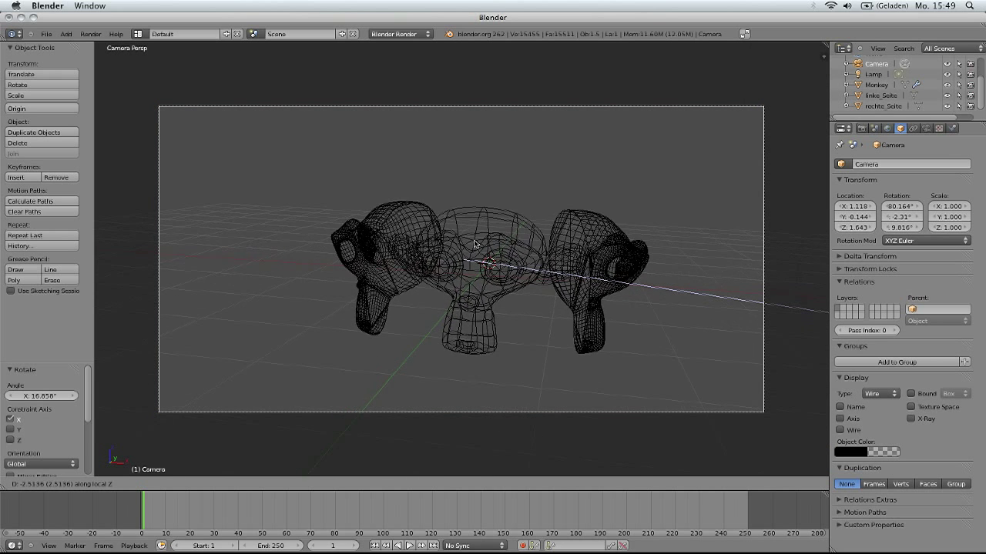
left_click(474, 238)
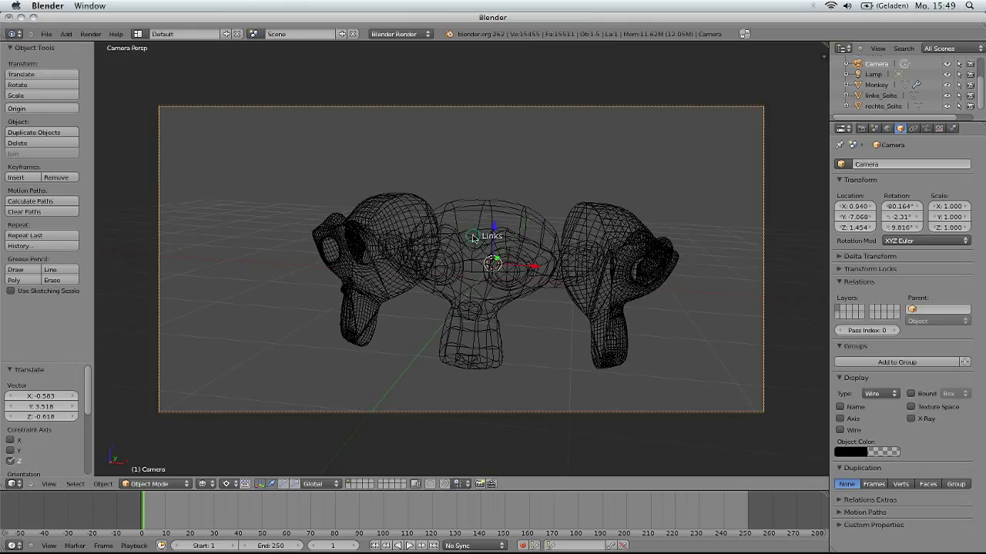
key("F12")
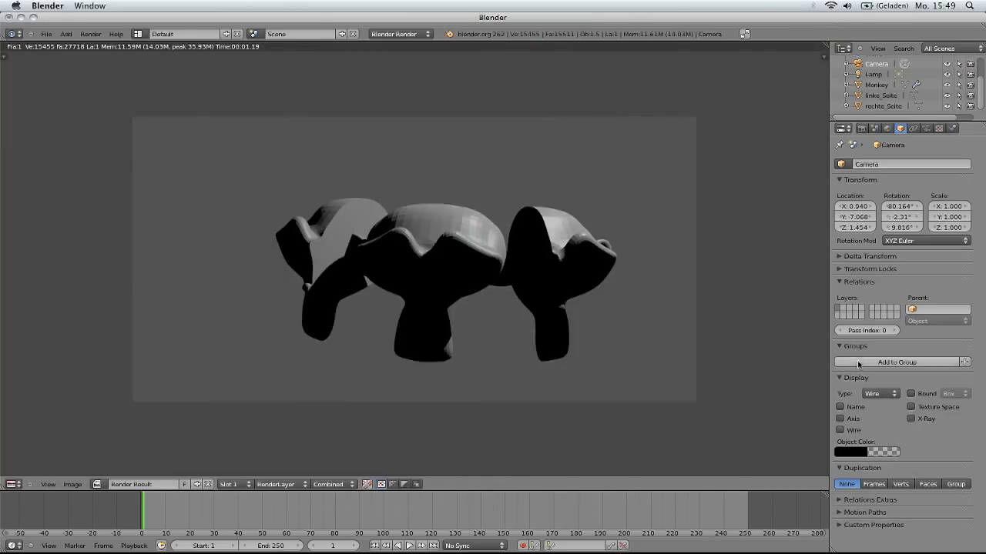
In the World settings, enable Environment Lighting with energy 0.5
left_click(888, 129)
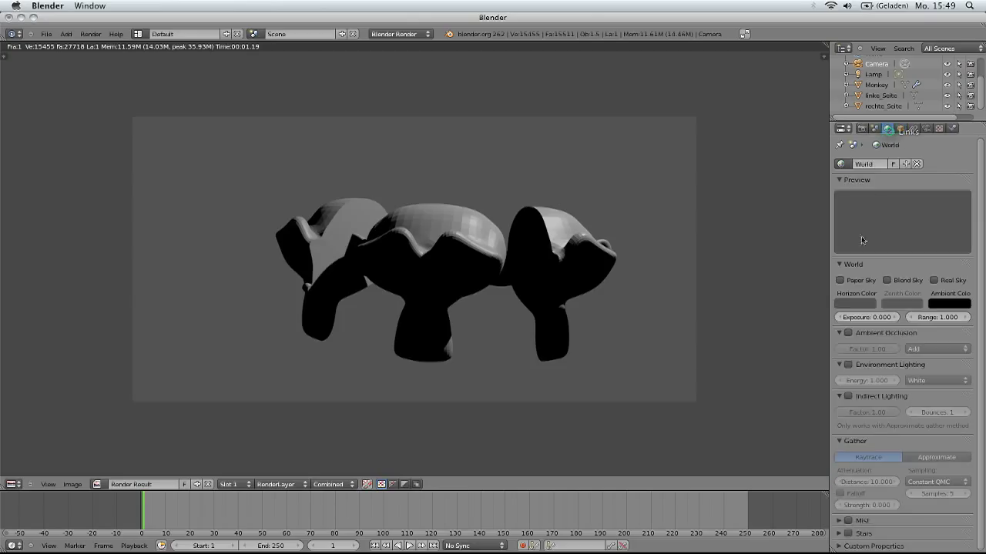
left_click(849, 365)
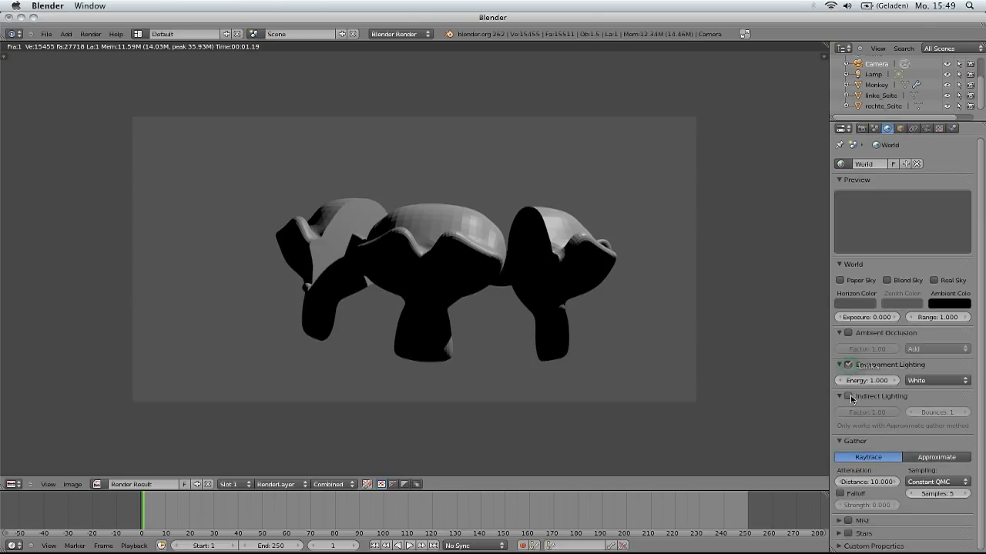
left_click(871, 382)
type("5")
key("Return")
Enable Indirect Lighting with Approximate gather and 2 bounces
left_click(847, 396)
left_click(923, 457)
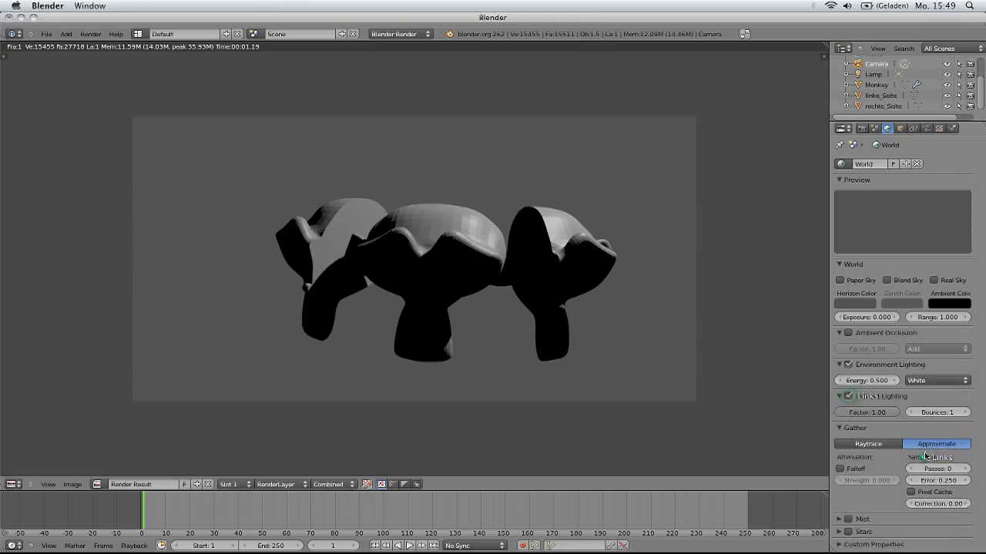
left_click(968, 413)
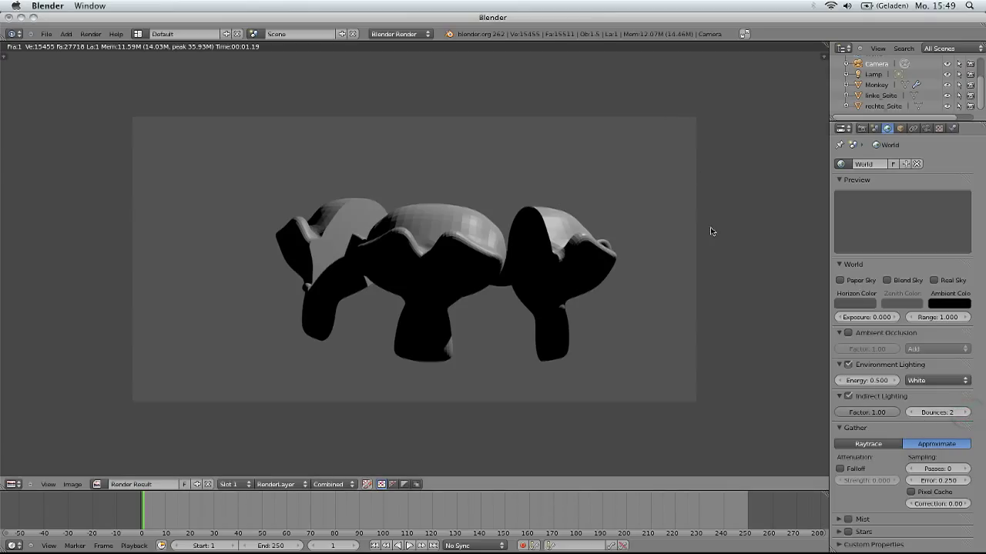
Re-render the scene with F12 to see the brightly lit white heads
key("F12")
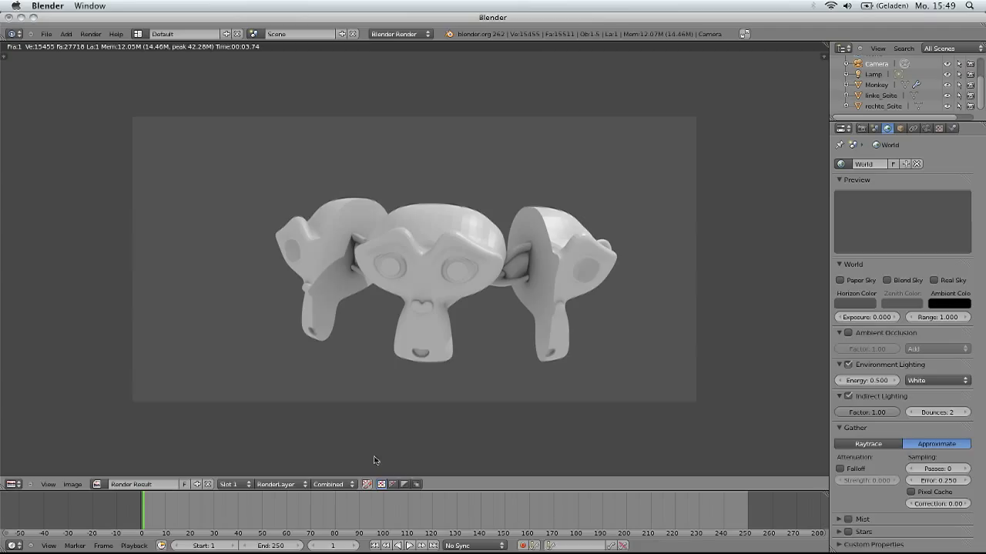
left_click(548, 541)
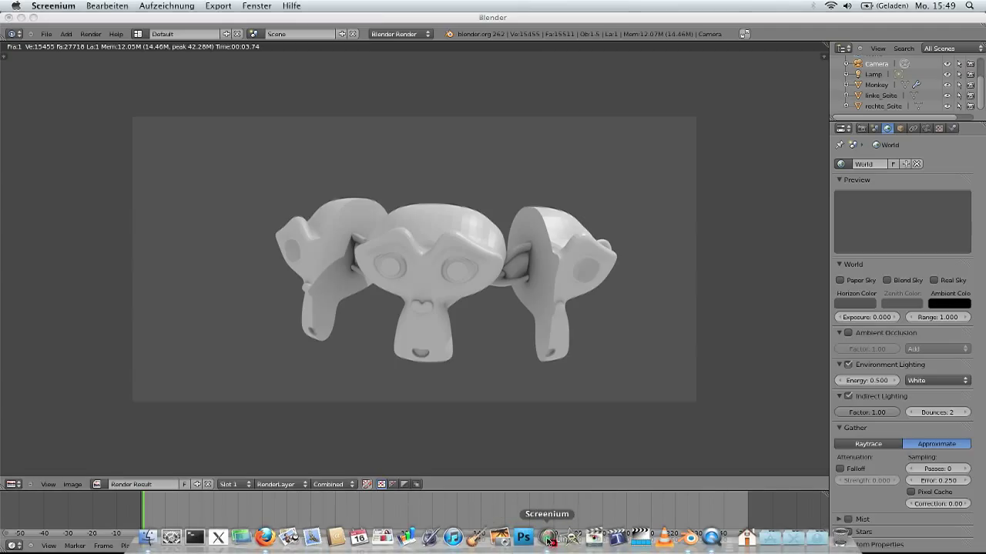
right_click(548, 540)
mouse_move(571, 466)
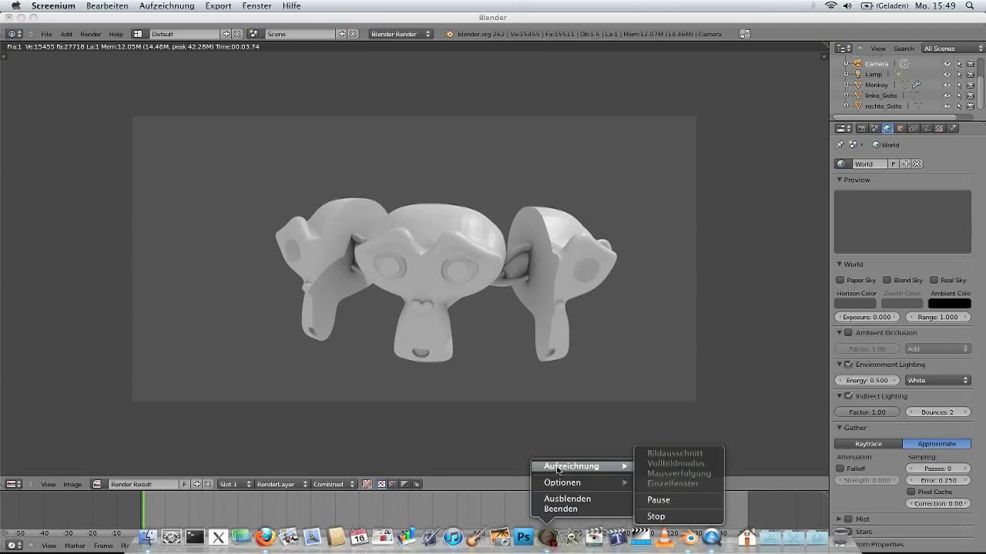
left_click(673, 517)
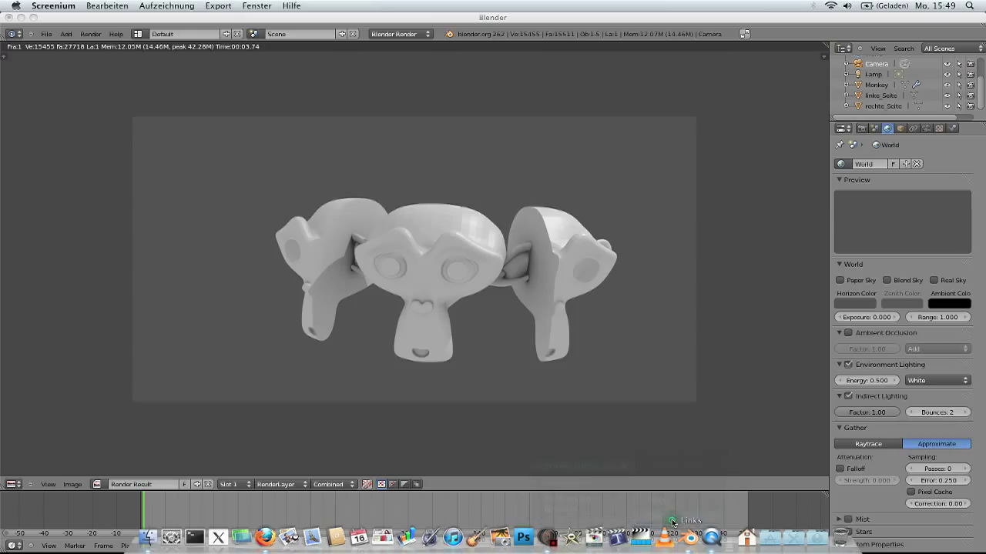